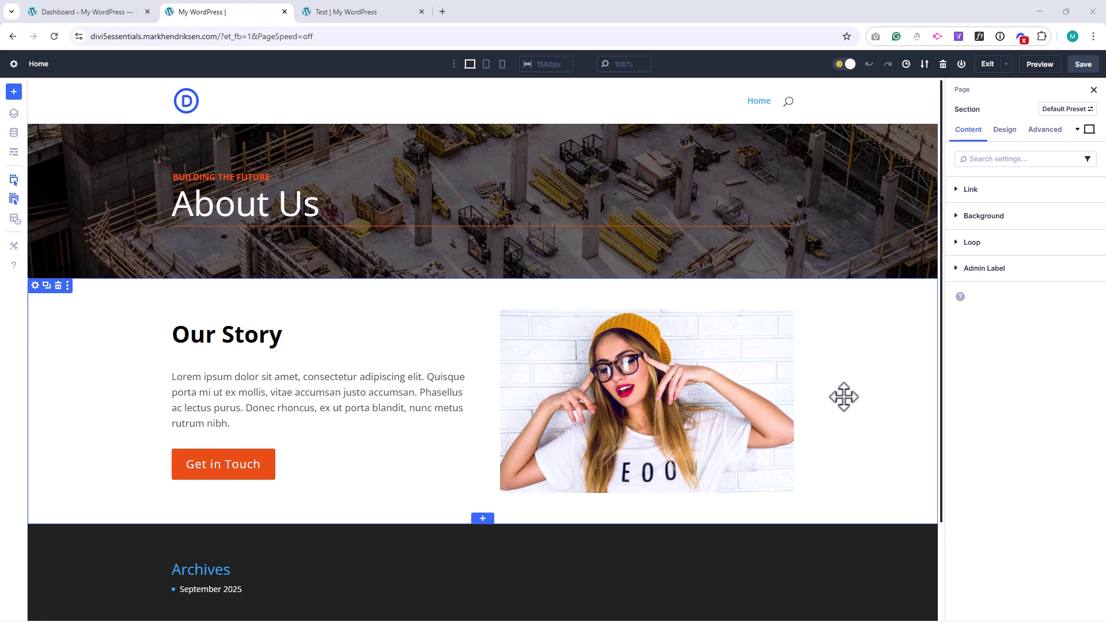
# Save the whole page to the Divi Library as 'My layout'.
pyautogui.click(961, 64)
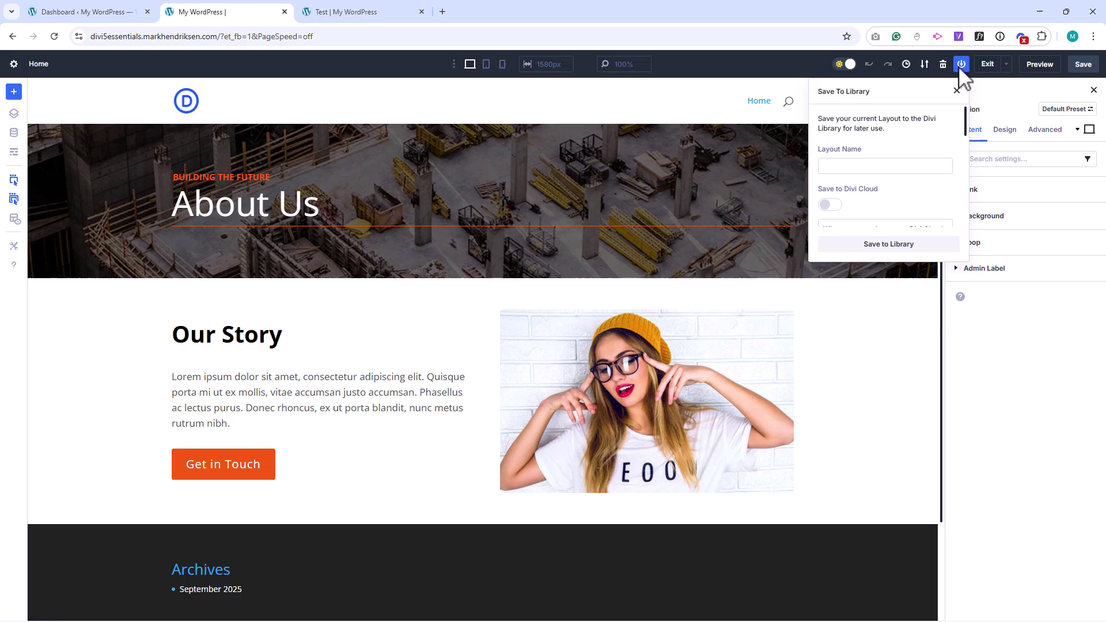
pyautogui.click(910, 165)
pyautogui.write('My layout')
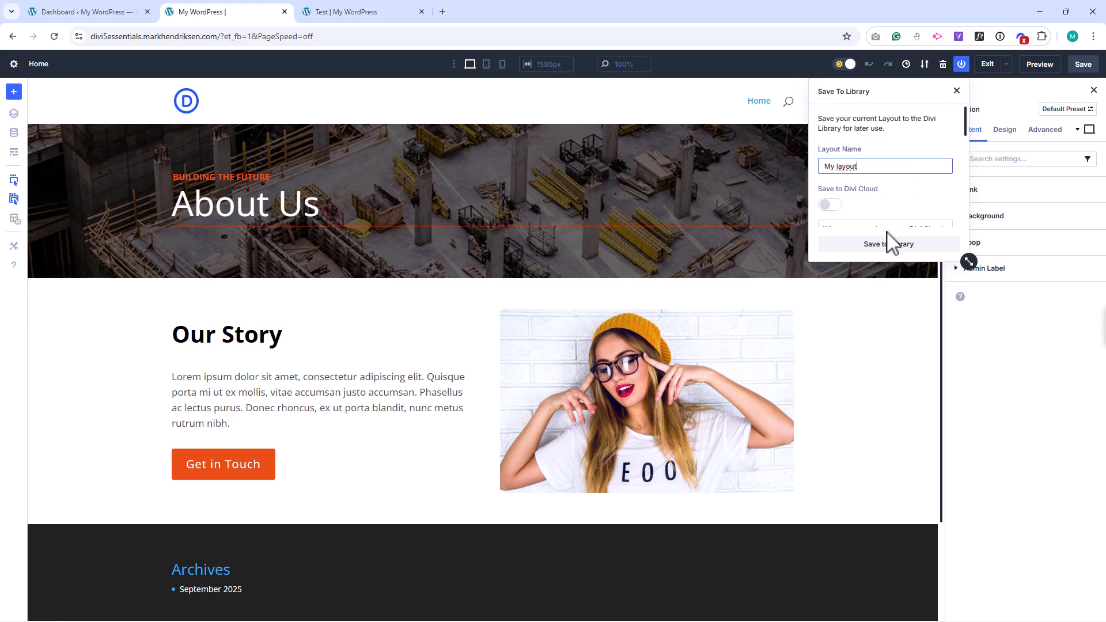
pyautogui.click(887, 245)
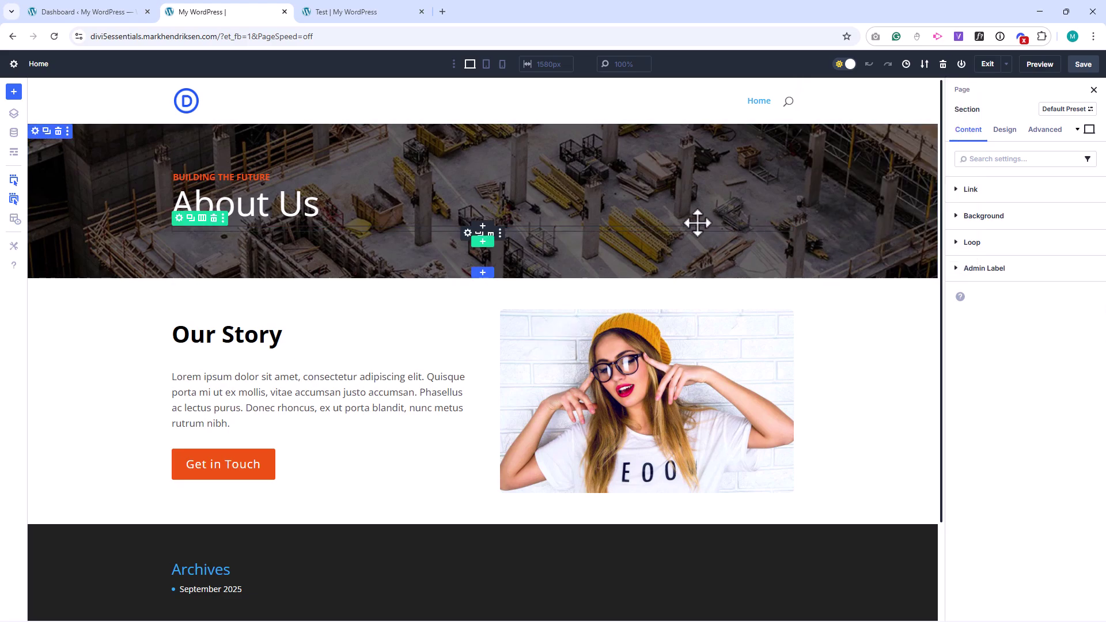
# Start saving the About Us hero section to the library, naming it 'My section'.
pyautogui.click(68, 132)
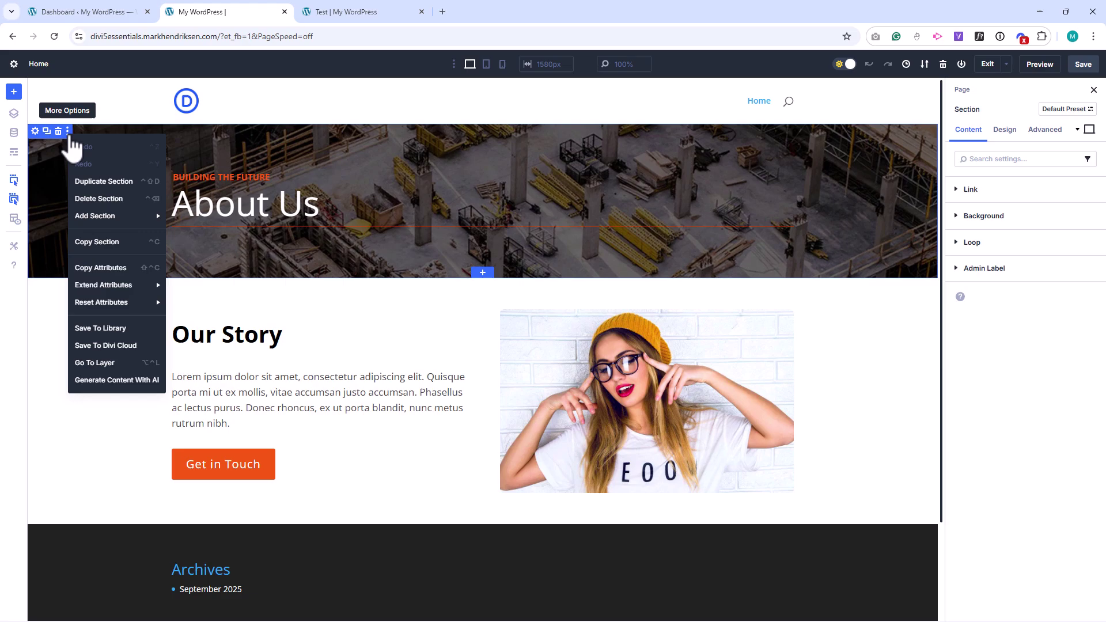
pyautogui.click(131, 328)
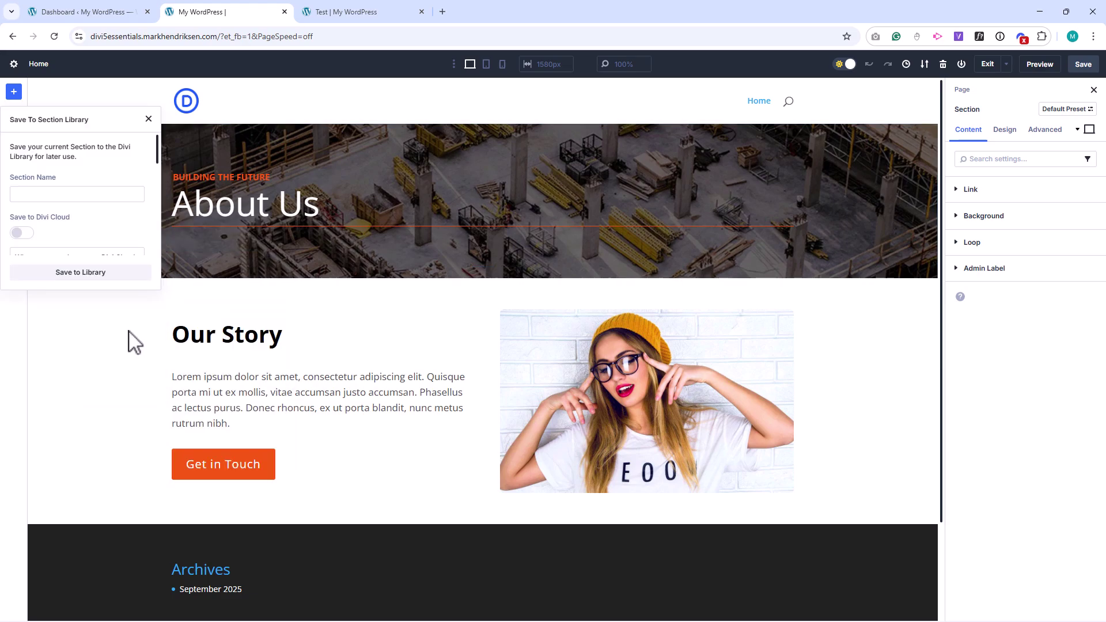
pyautogui.click(89, 195)
pyautogui.write('My section')
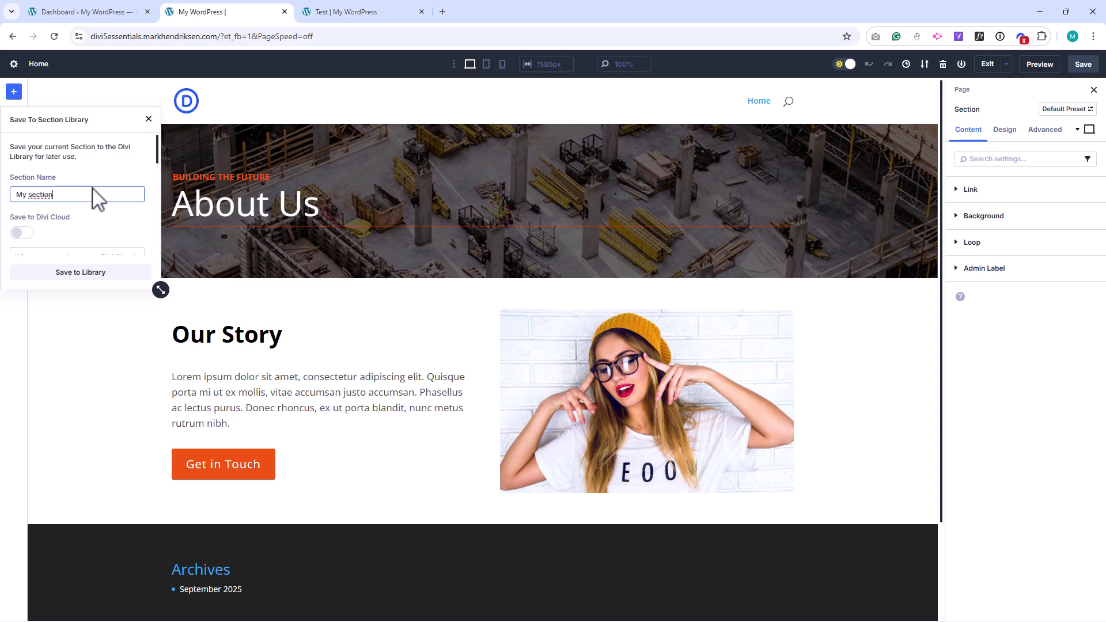
# Save My section to the library, then save the Our Story row as 'My row'.
pyautogui.click(86, 276)
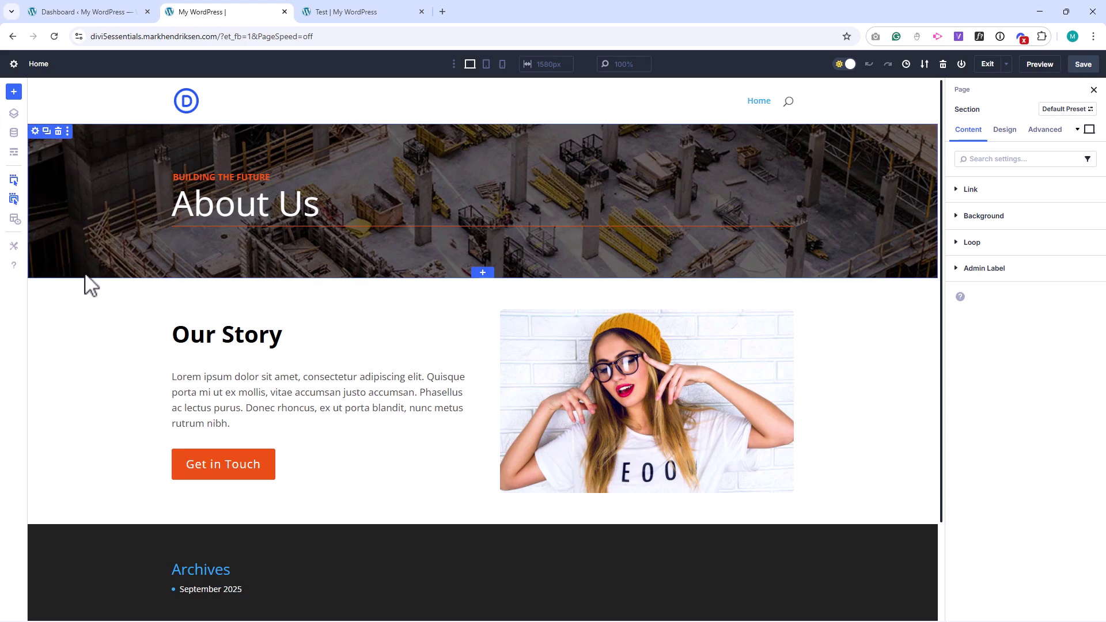
pyautogui.click(223, 316)
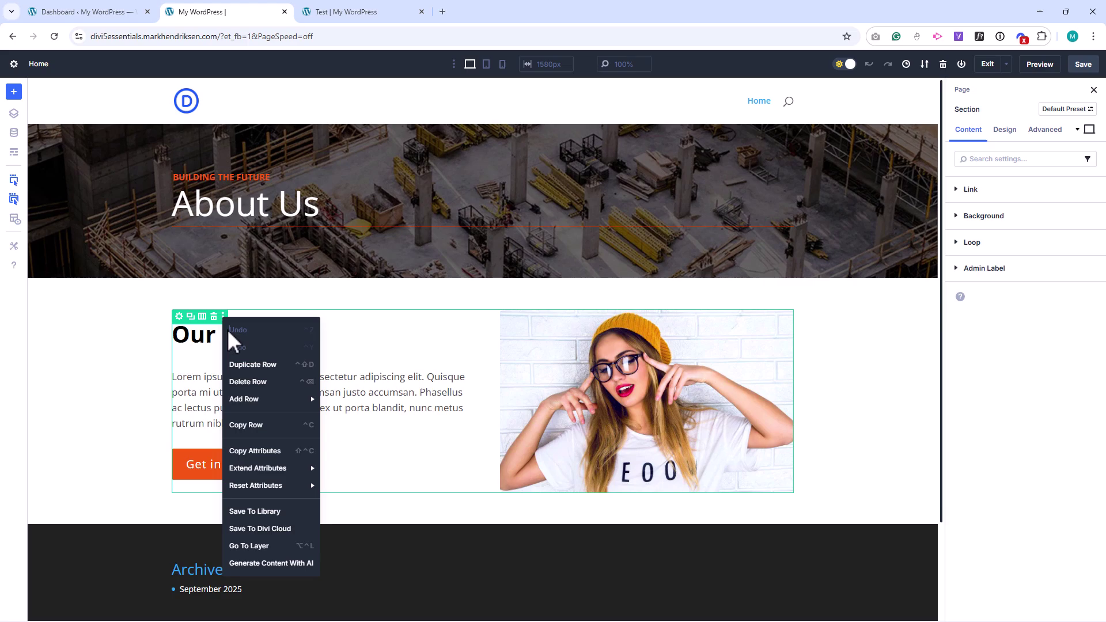
pyautogui.click(261, 513)
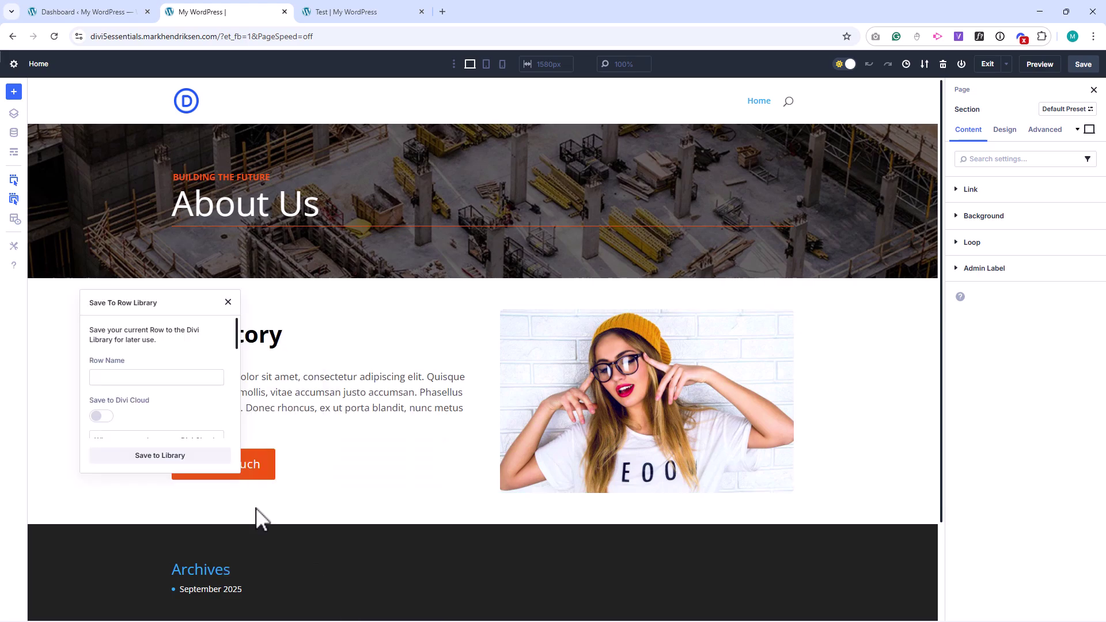
pyautogui.click(166, 379)
pyautogui.write('My row')
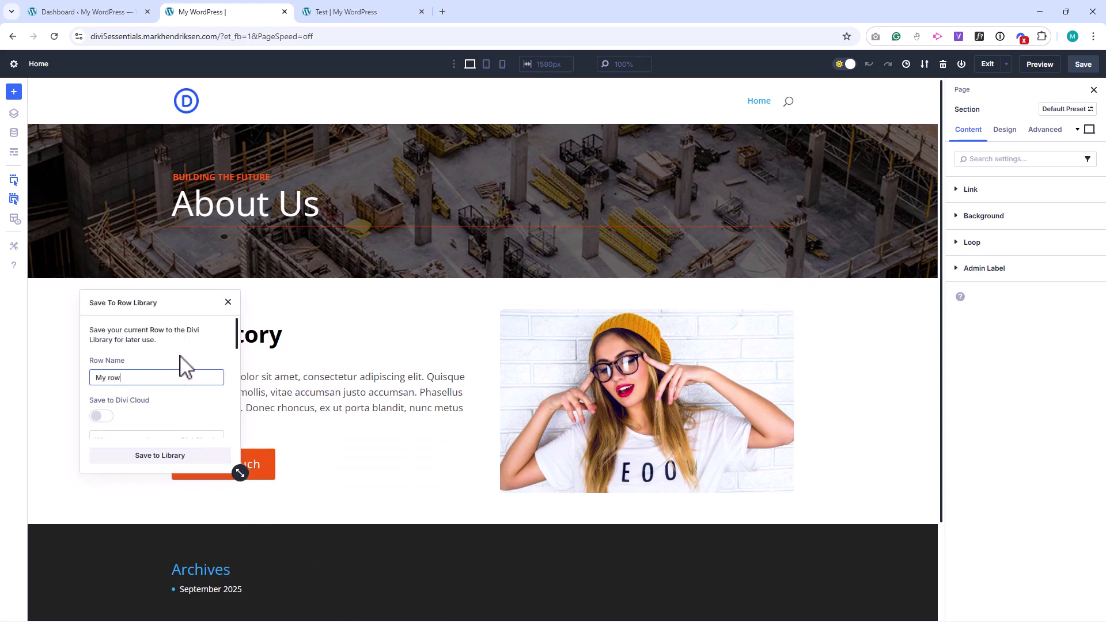
pyautogui.click(157, 459)
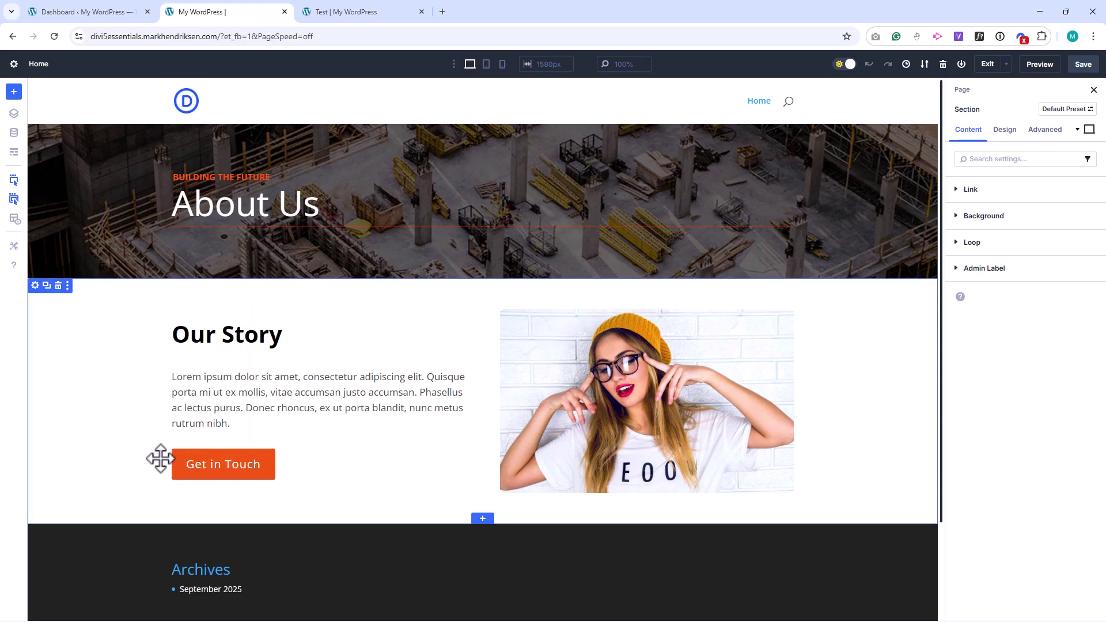
# Start saving the Get in Touch button to the library, naming it 'My module'.
pyautogui.click(241, 456)
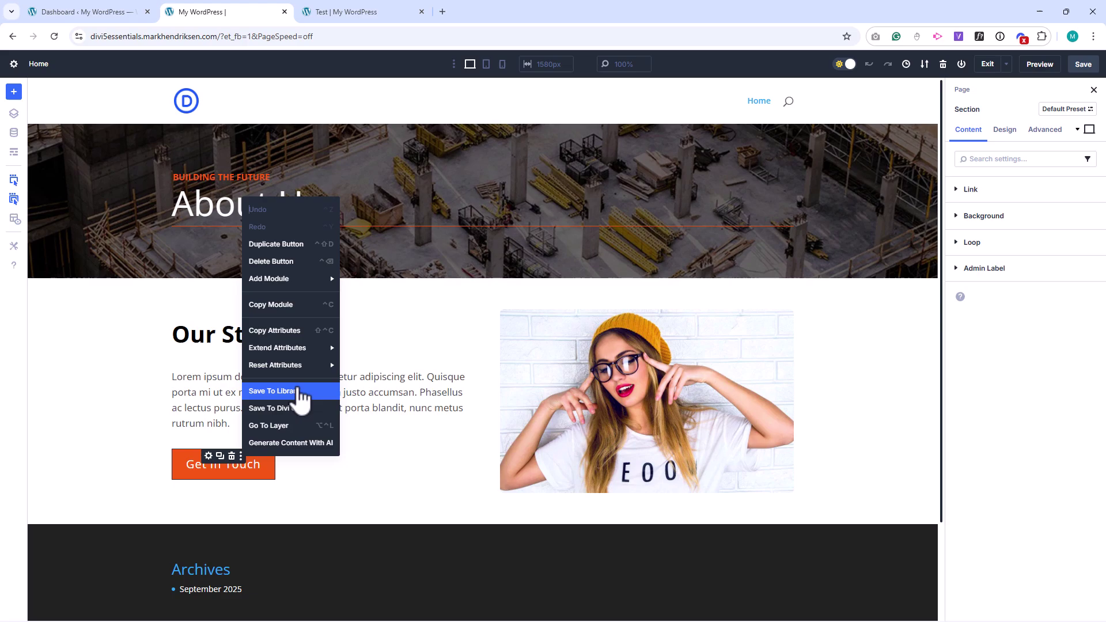
pyautogui.click(291, 391)
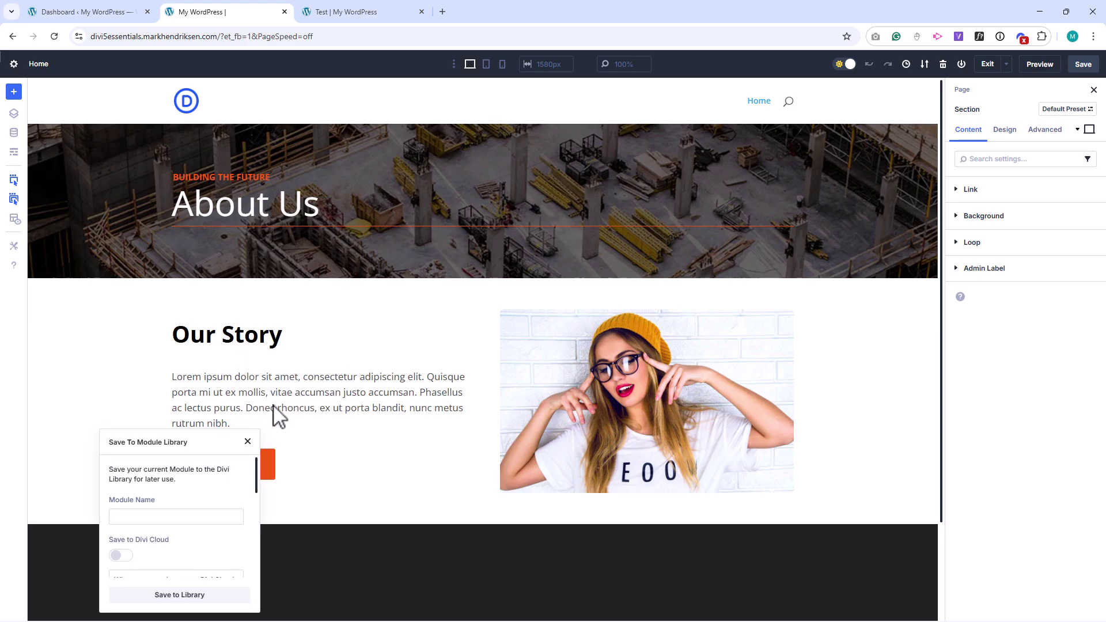
pyautogui.click(161, 517)
pyautogui.write('M')
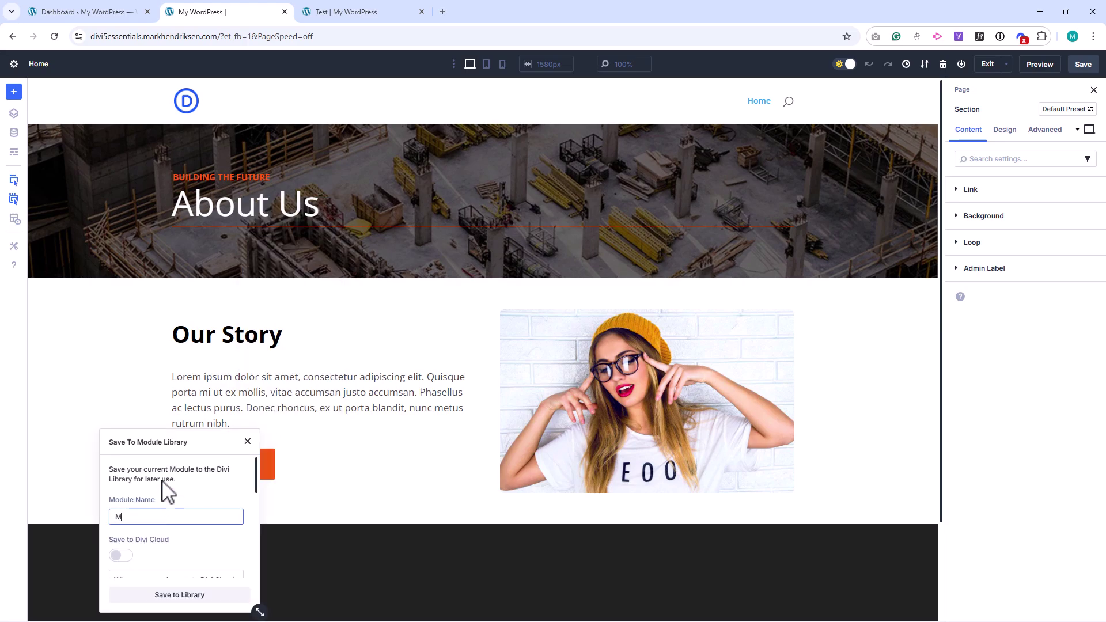
pyautogui.write('y module')
# Confirm the Save To Module Library popup to store the button as 'My module'.
pyautogui.click(159, 595)
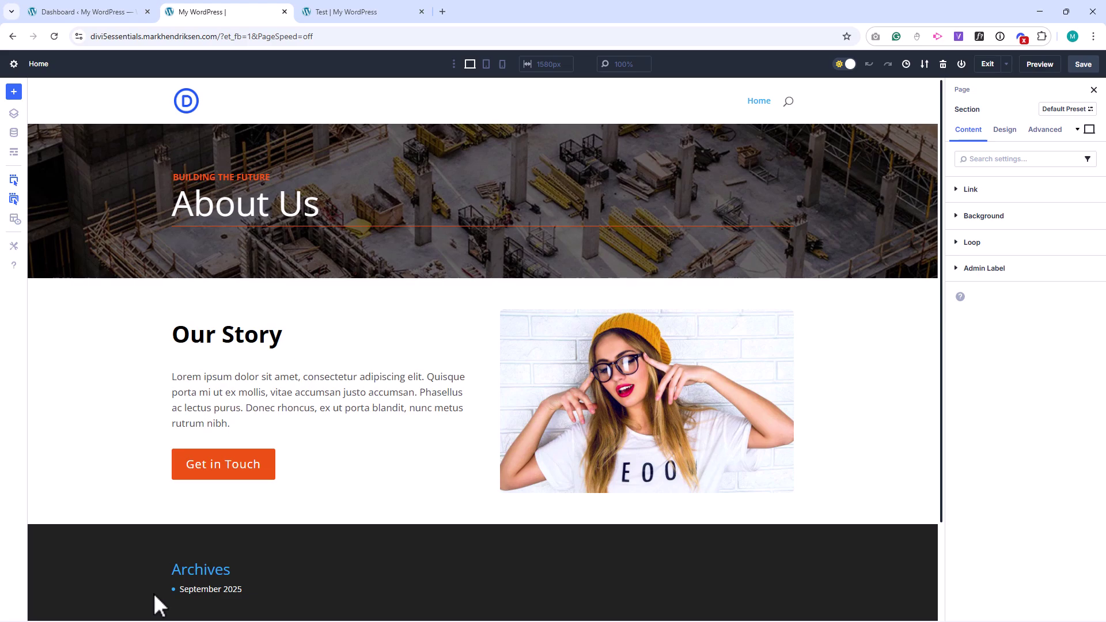
# Go to Divi > Divi Library in WordPress admin and bring up Import & Export Layouts.
pyautogui.click(89, 13)
pyautogui.moveTo(34, 381)
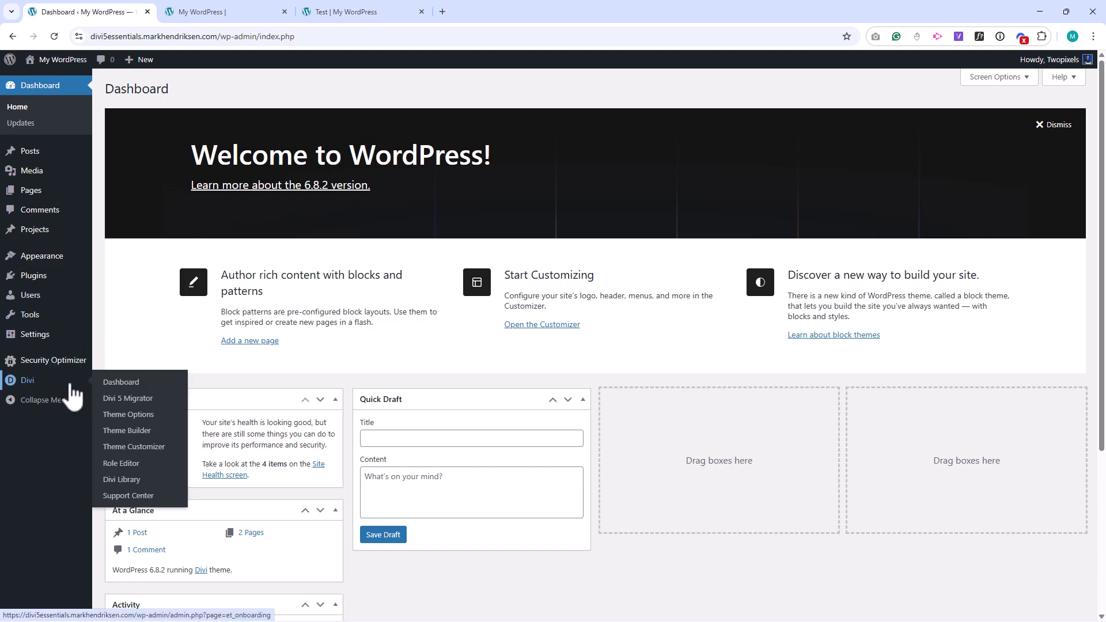
pyautogui.click(123, 480)
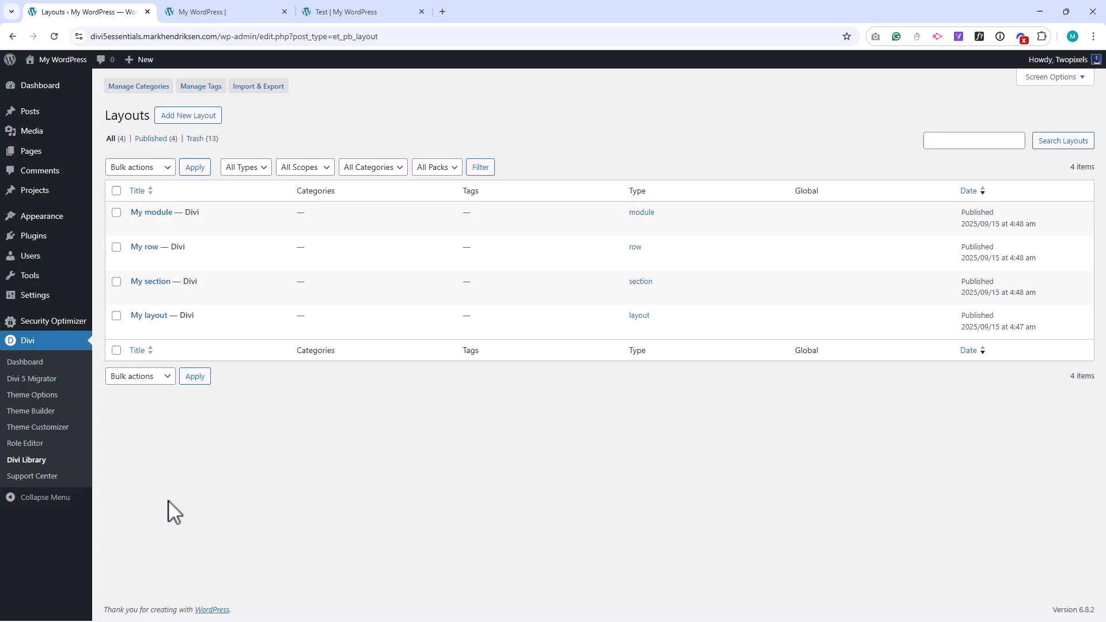
pyautogui.click(259, 86)
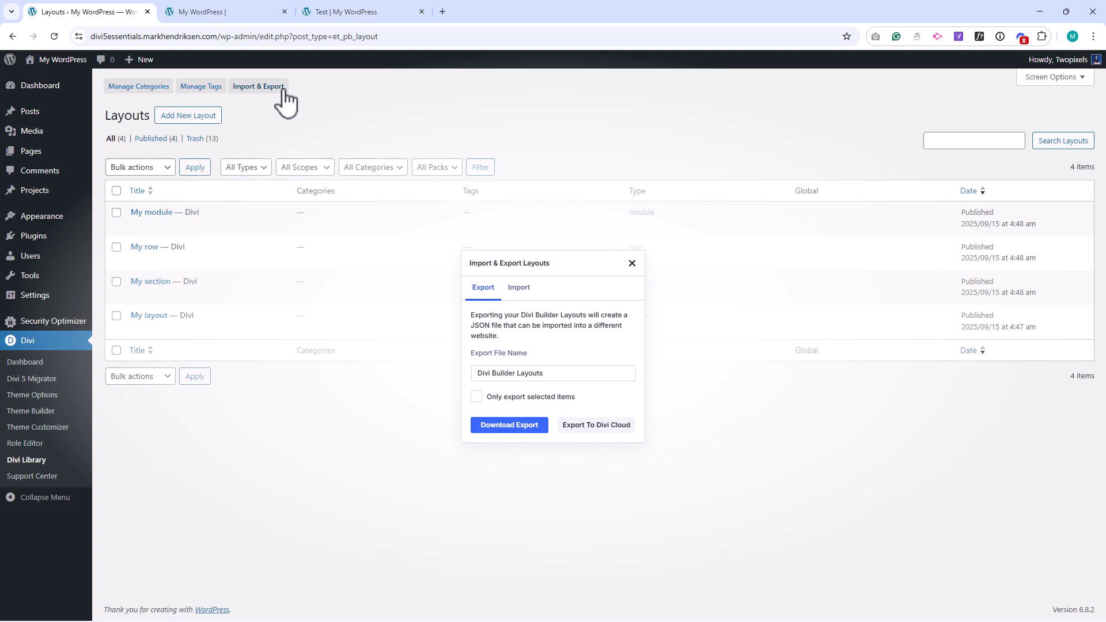
# Check the Import tab of the layouts dialog, then close it without importing.
pyautogui.click(525, 286)
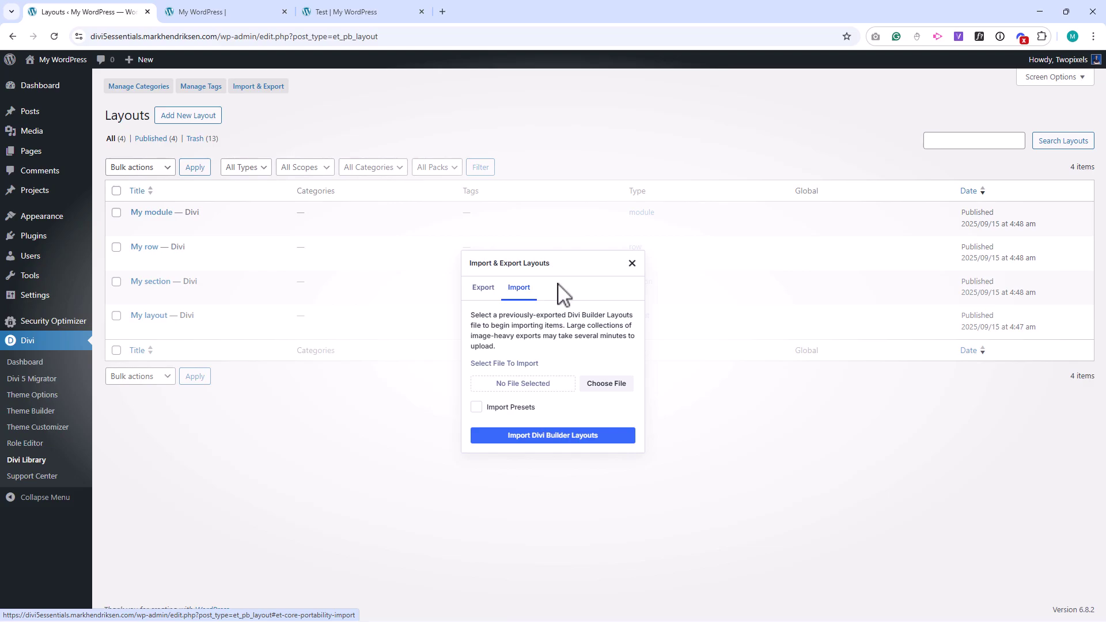
pyautogui.click(632, 263)
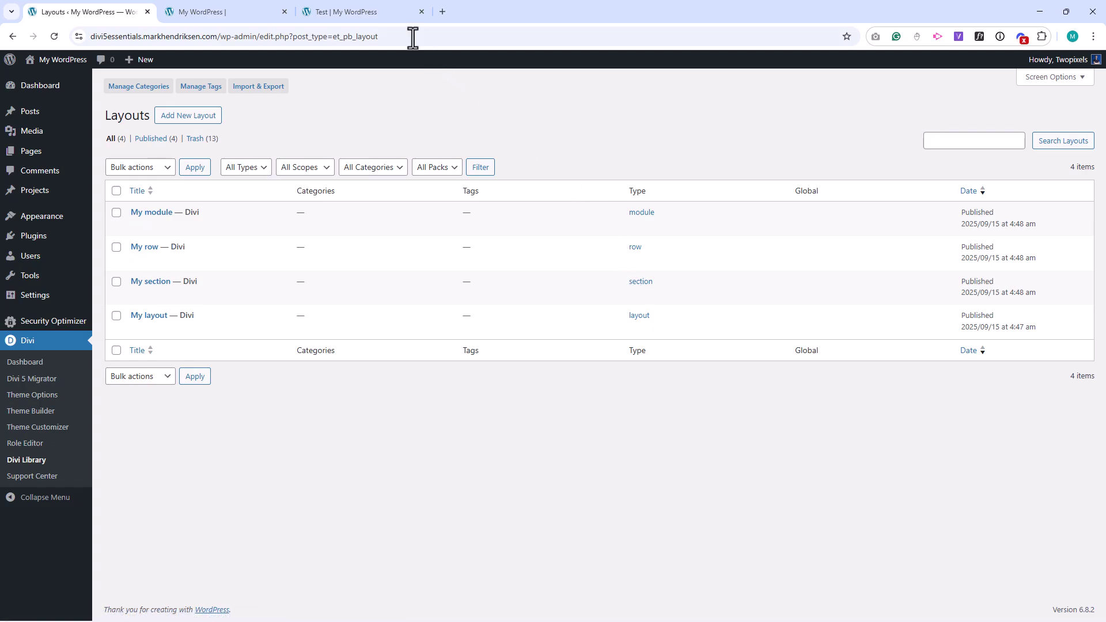
# Open the Test page in the Divi builder and load saved My Layout, replacing existing content.
pyautogui.click(380, 14)
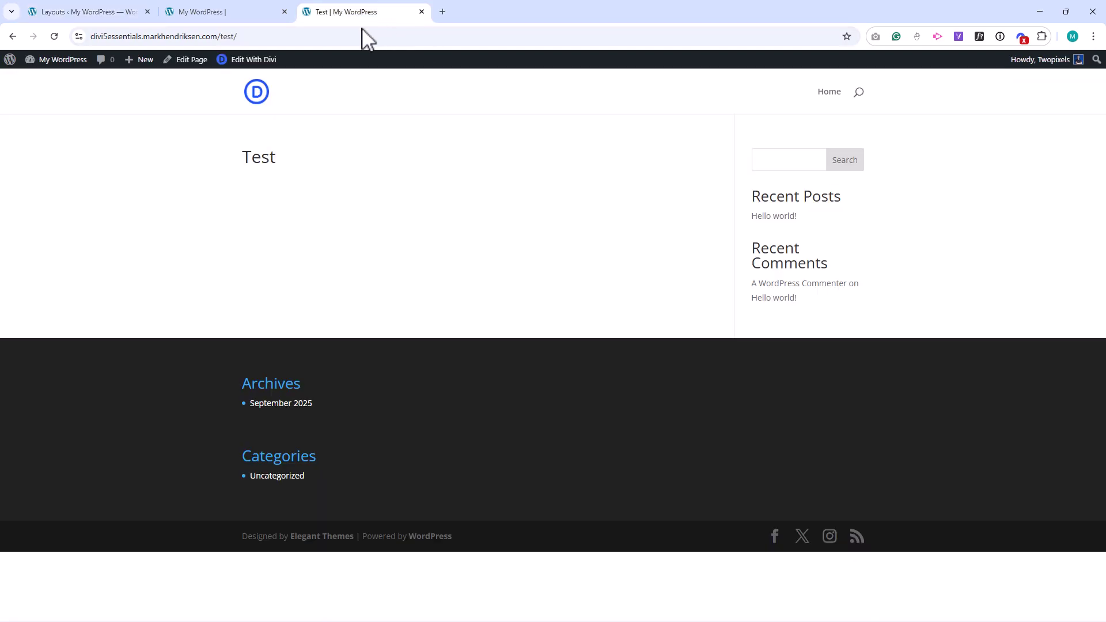
pyautogui.click(271, 62)
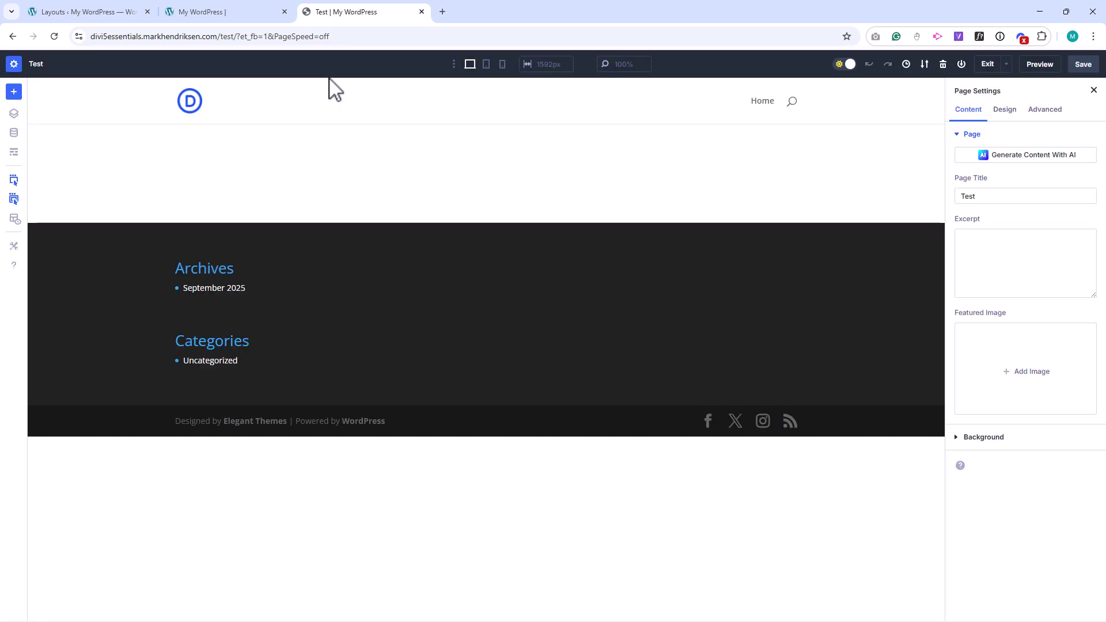
pyautogui.click(14, 92)
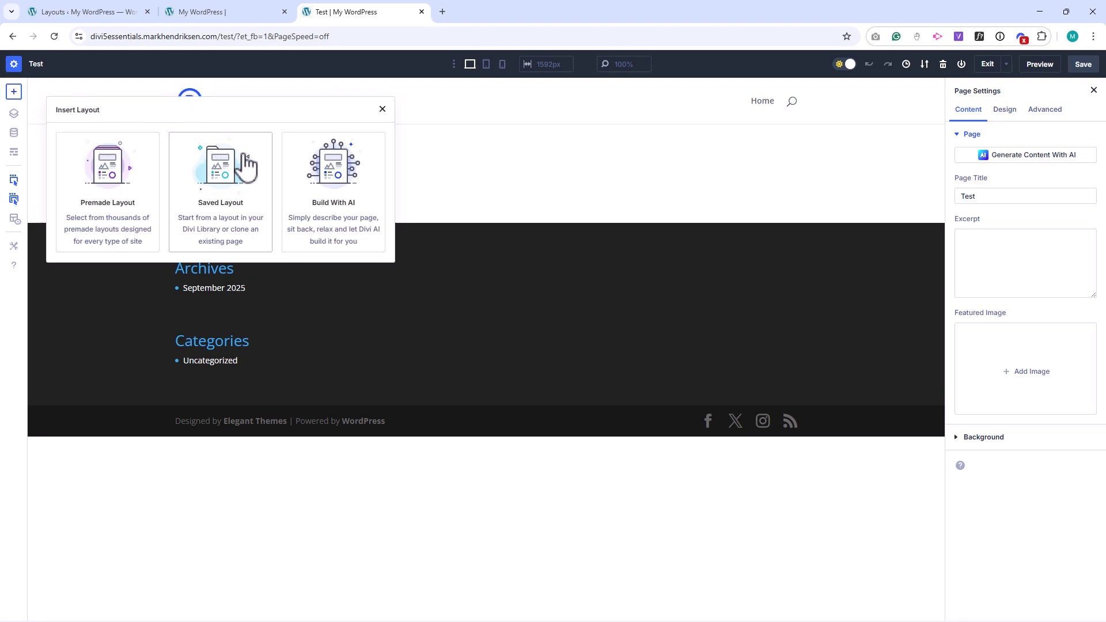
pyautogui.click(248, 168)
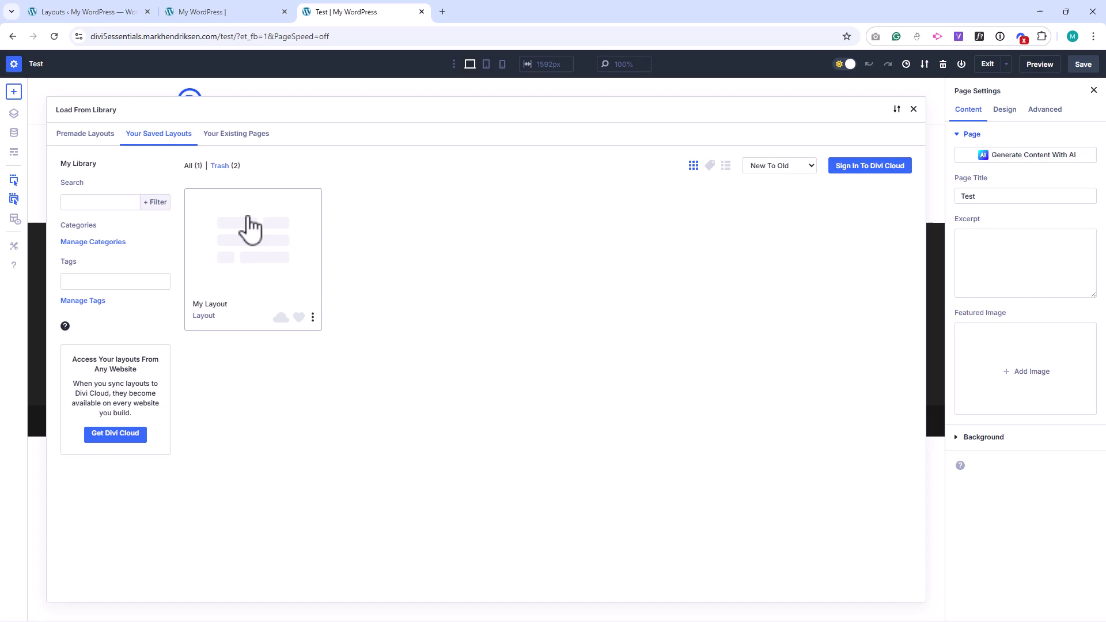
pyautogui.click(247, 226)
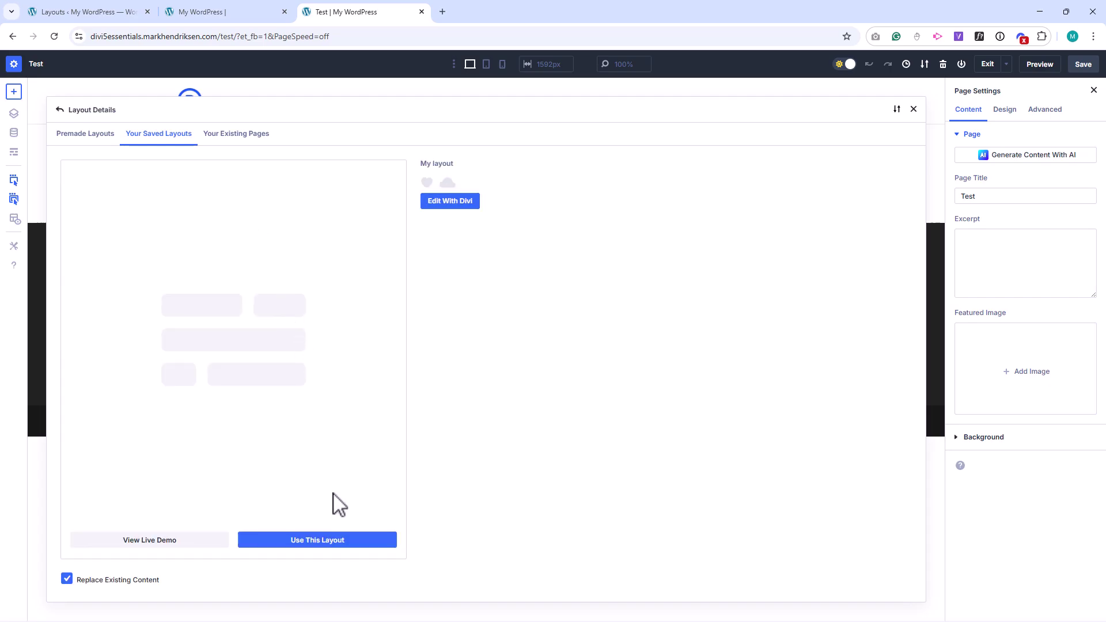
pyautogui.click(334, 542)
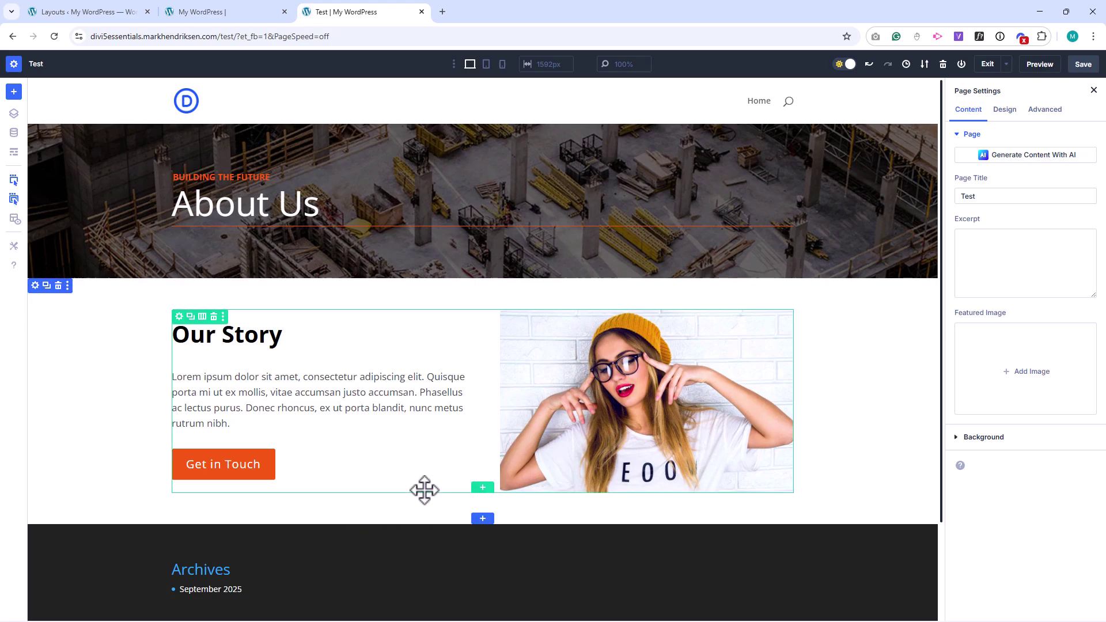
# Add the saved My Section from the library as a new section.
pyautogui.click(482, 519)
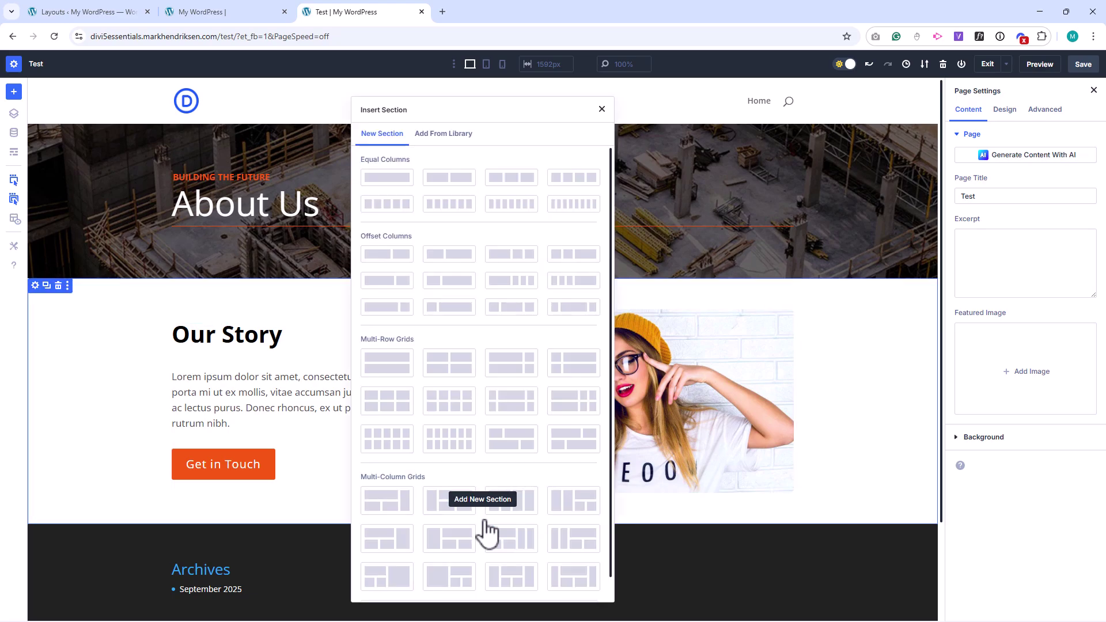
pyautogui.click(470, 134)
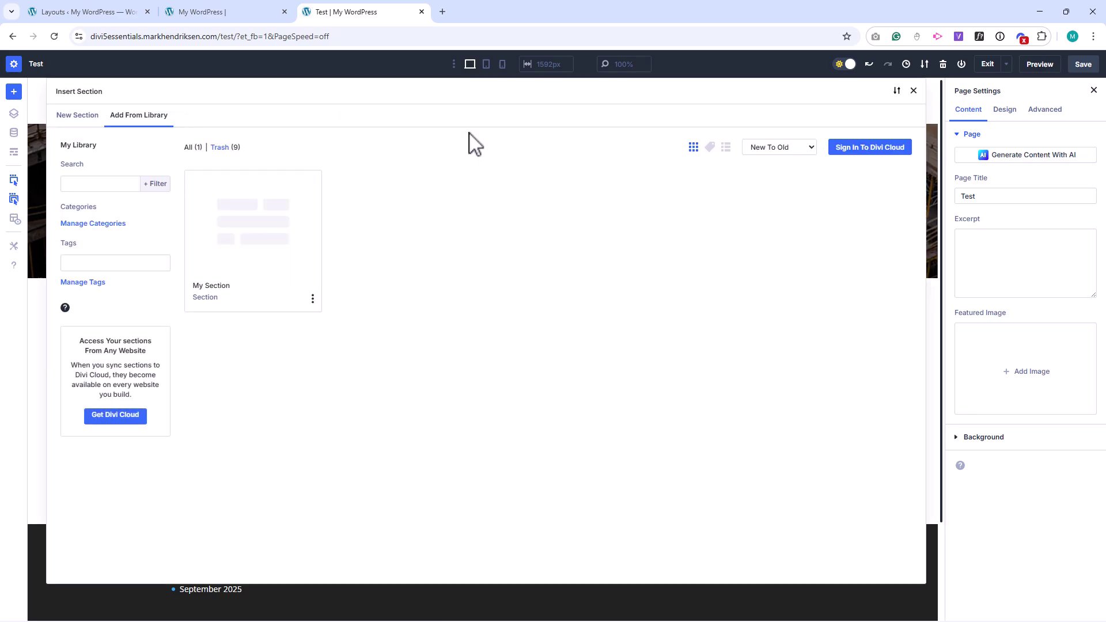
pyautogui.click(274, 222)
pyautogui.click(342, 520)
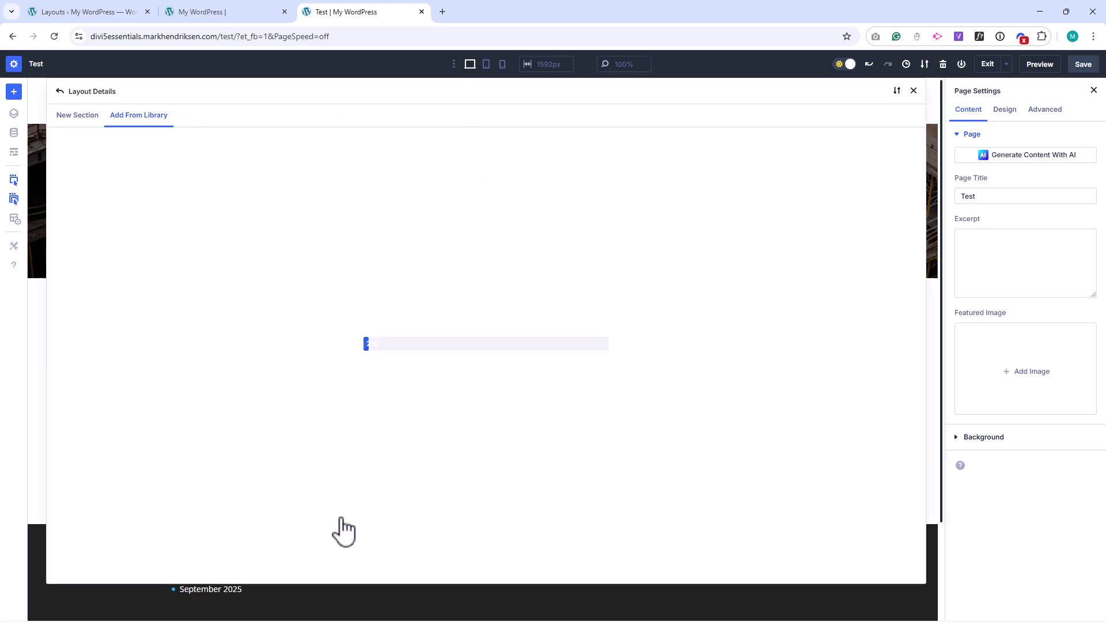
# Add a new one-column section below About Us, leaving its row without a module.
pyautogui.scroll(-5, 345, 511)
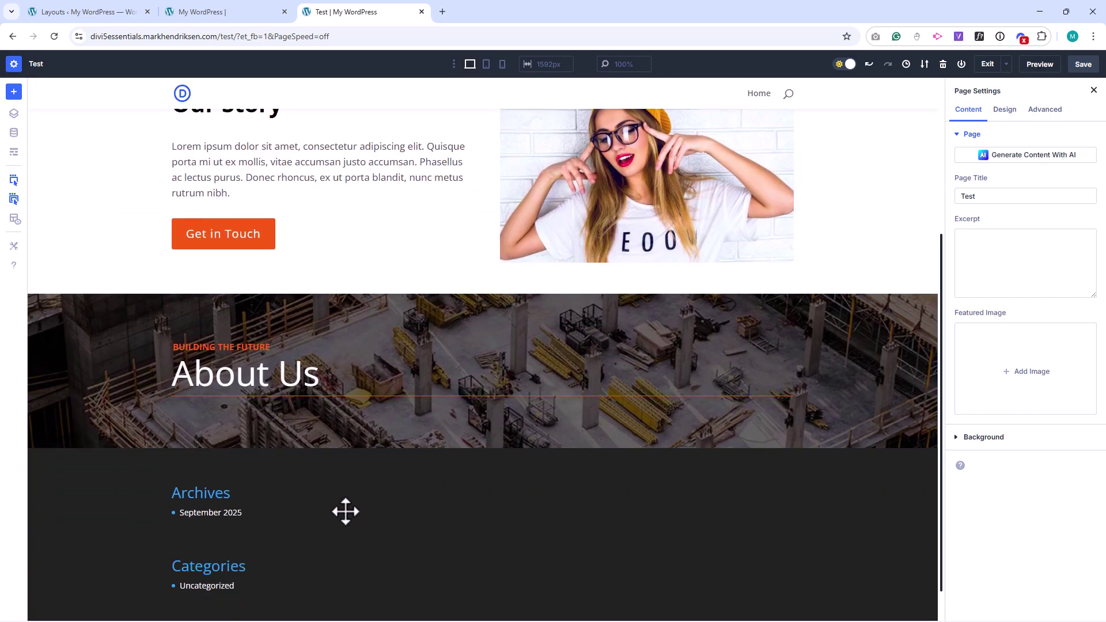
pyautogui.click(482, 403)
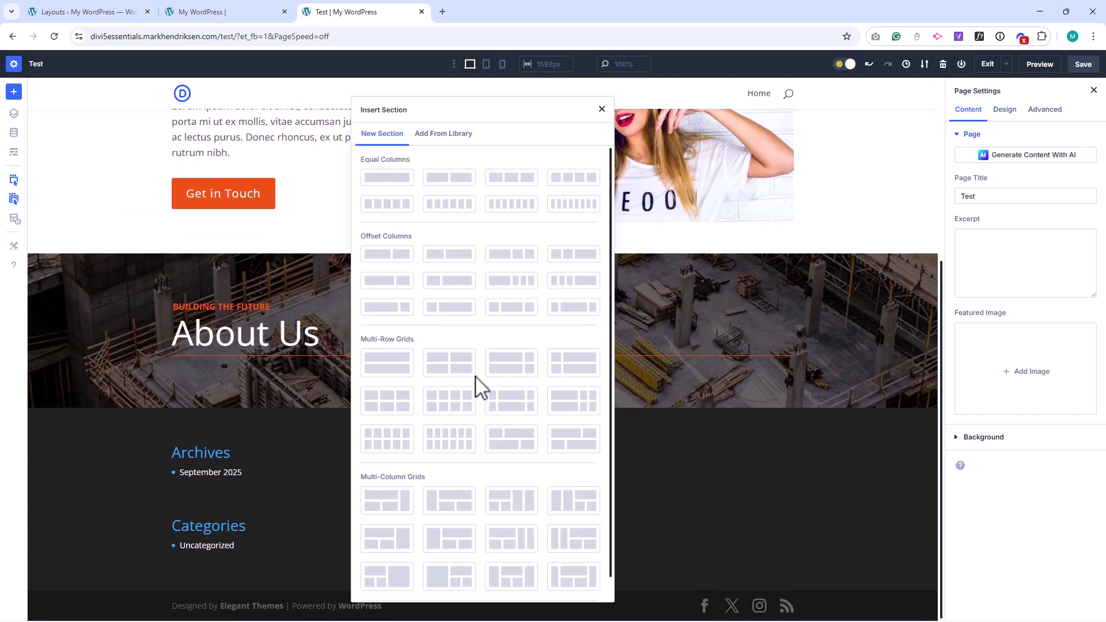
pyautogui.click(389, 180)
pyautogui.click(602, 111)
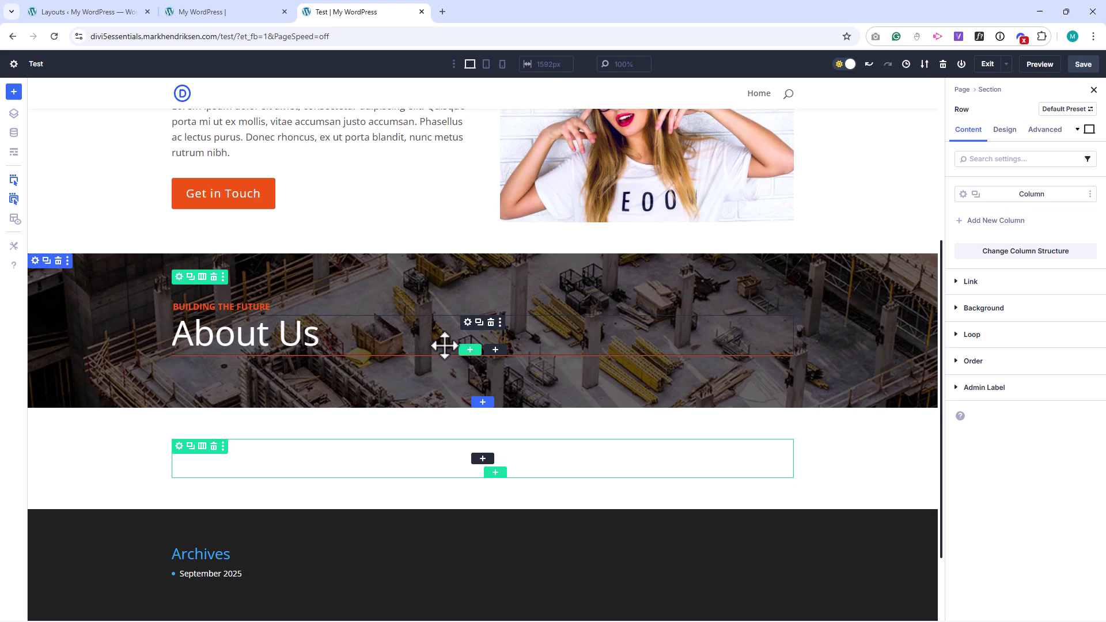
# Add the saved My Row from the library into the new section.
pyautogui.scroll(-1, 461, 380)
pyautogui.click(483, 414)
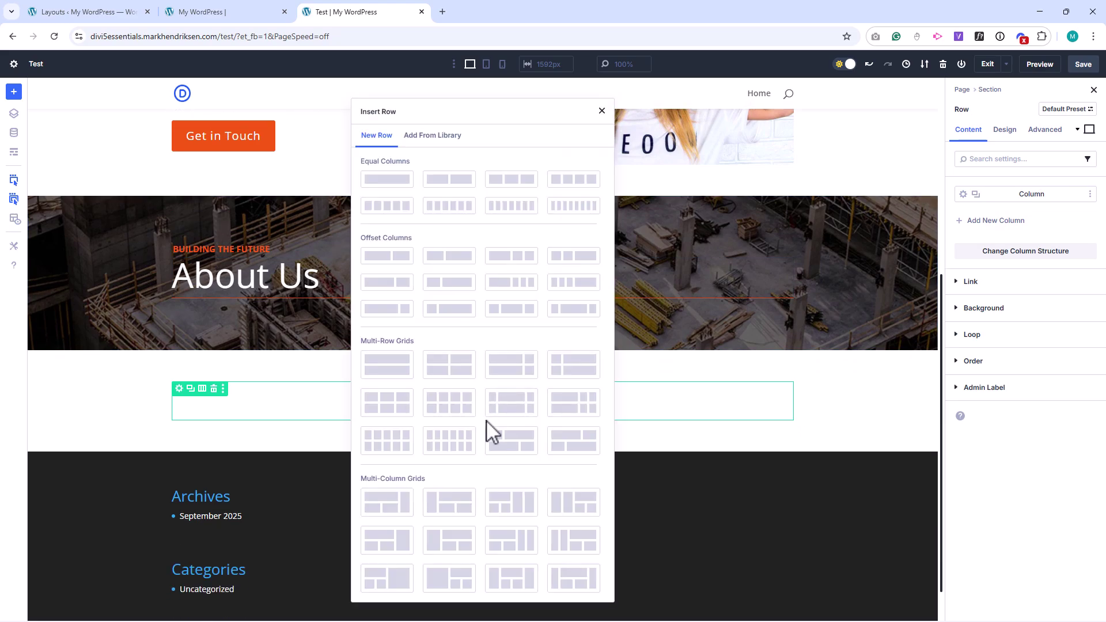
pyautogui.click(452, 146)
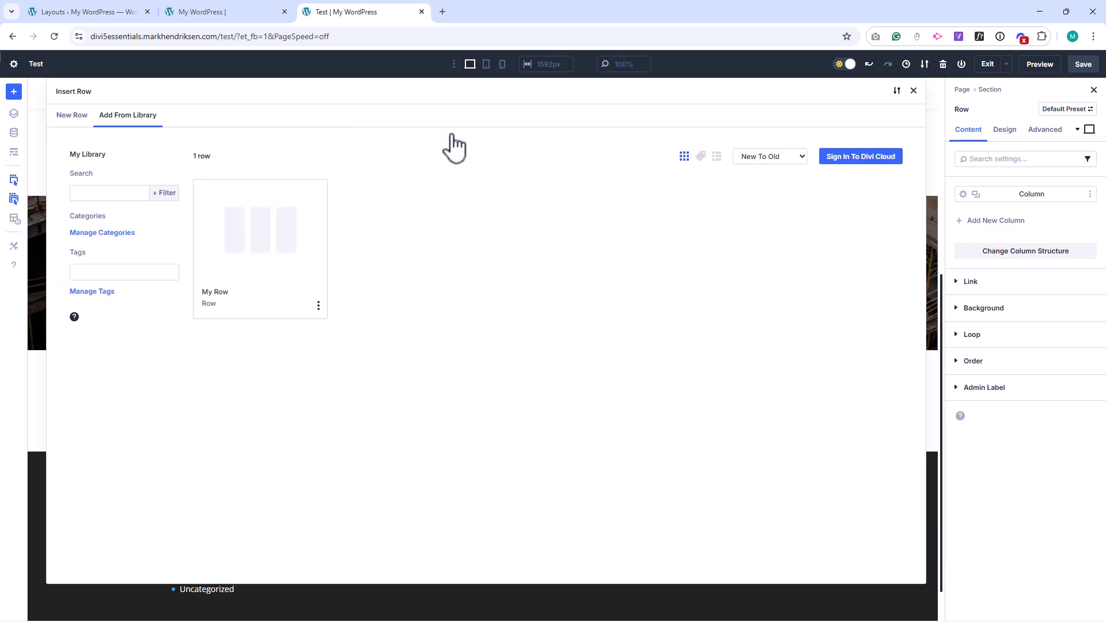
pyautogui.click(282, 221)
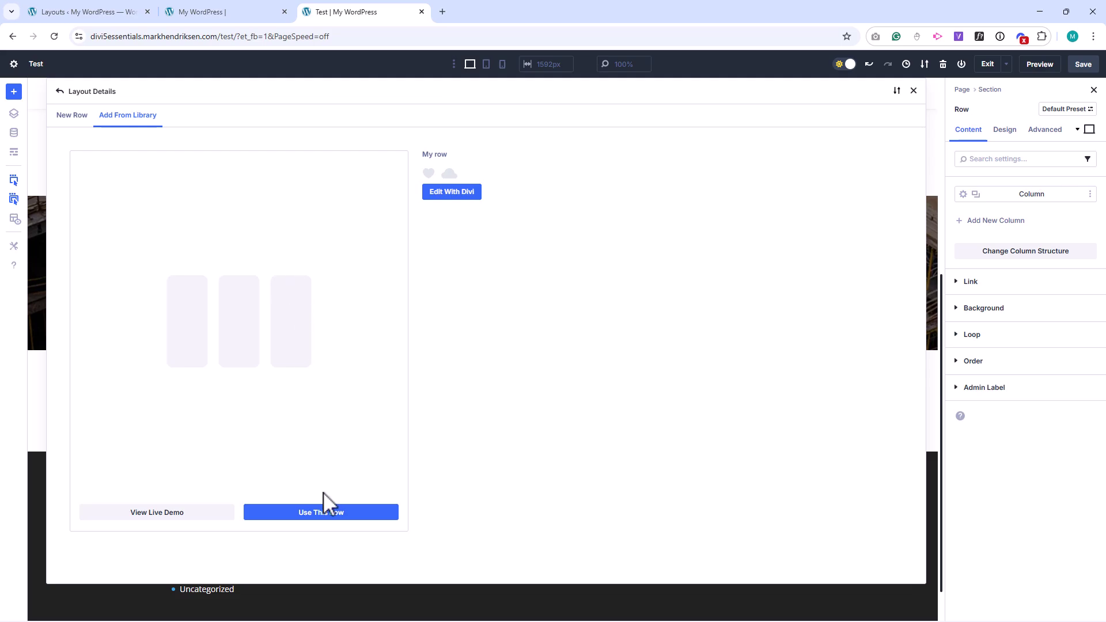
pyautogui.click(323, 512)
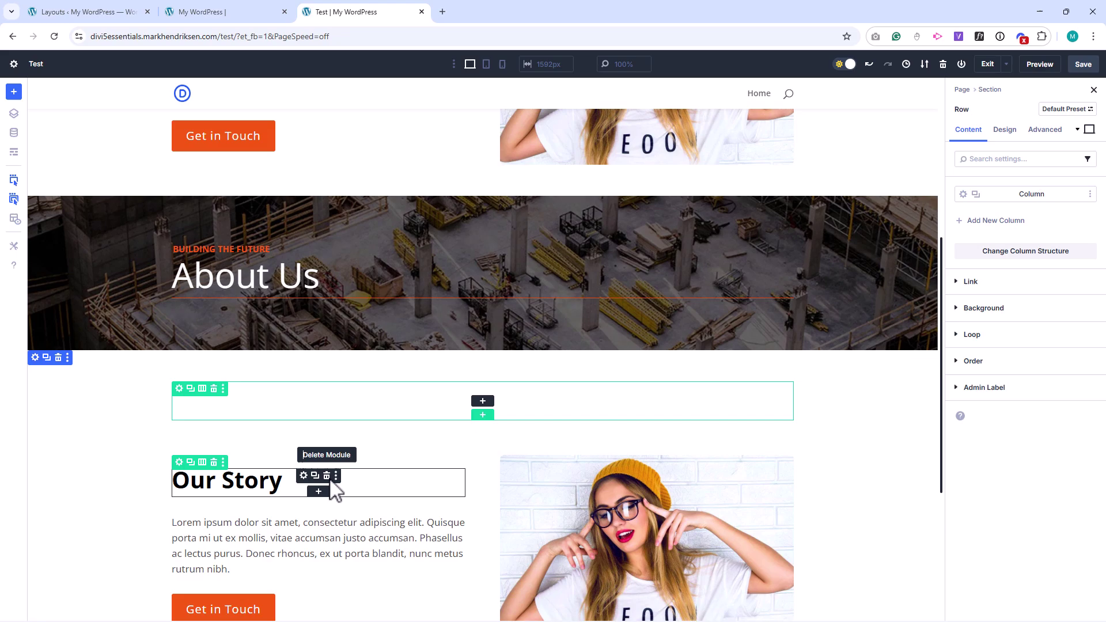
# Insert the saved My Module Get in Touch button into the empty row from the library.
pyautogui.scroll(-1, 323, 483)
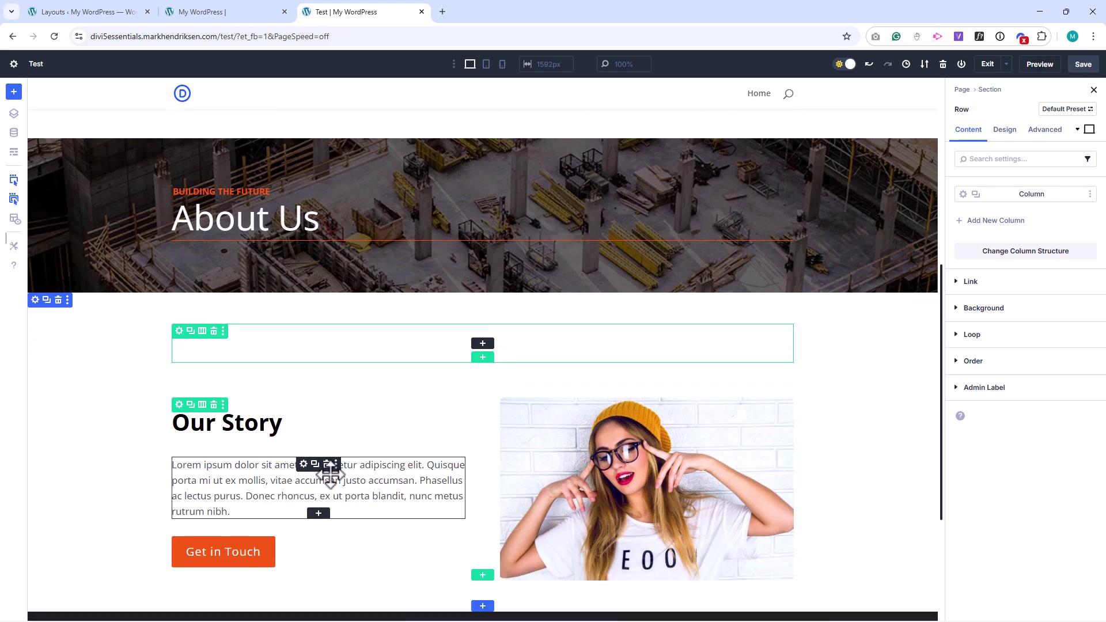
pyautogui.click(481, 344)
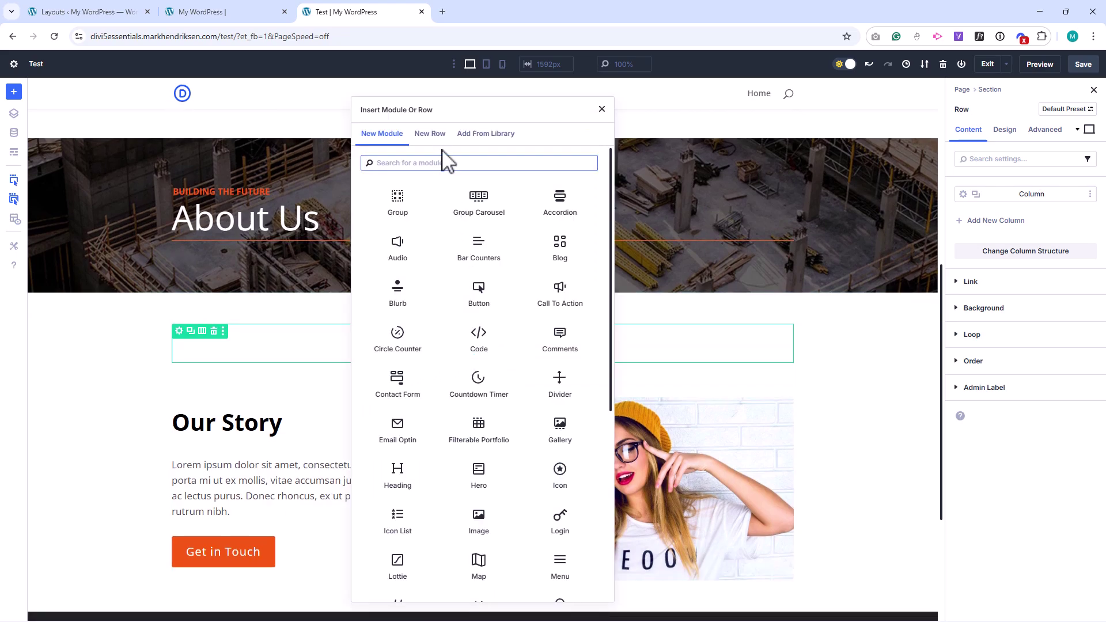
pyautogui.click(467, 134)
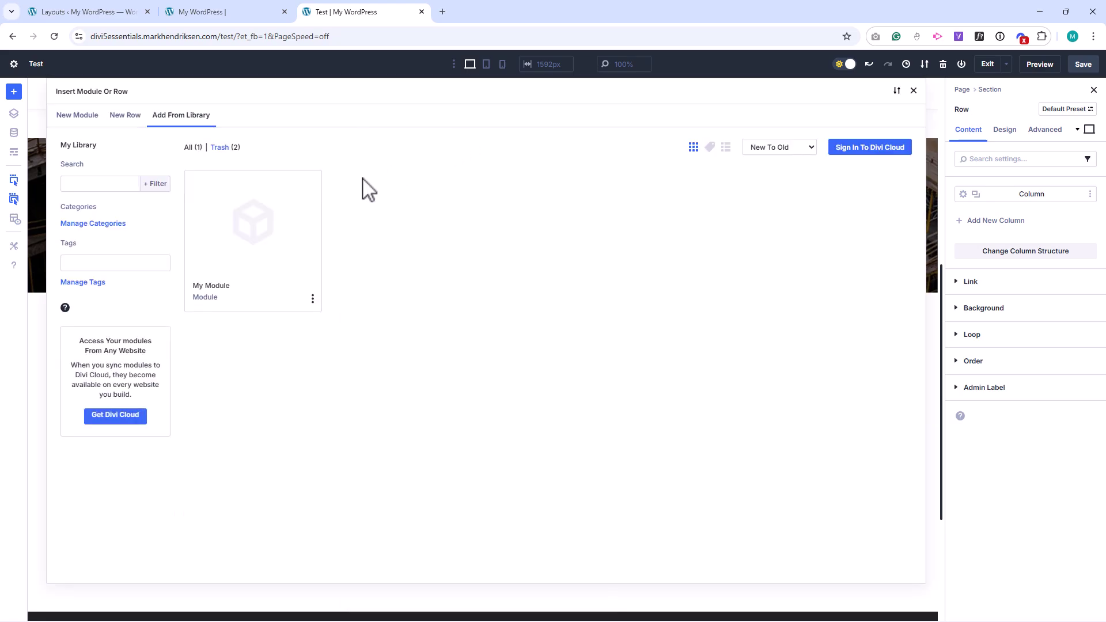
pyautogui.click(271, 221)
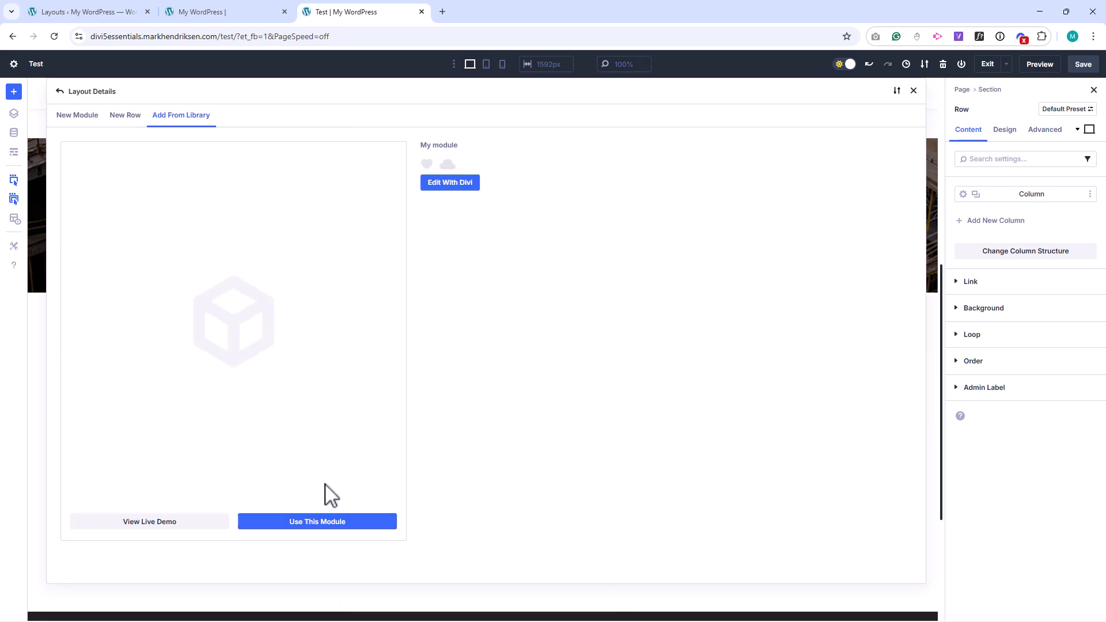
pyautogui.click(337, 521)
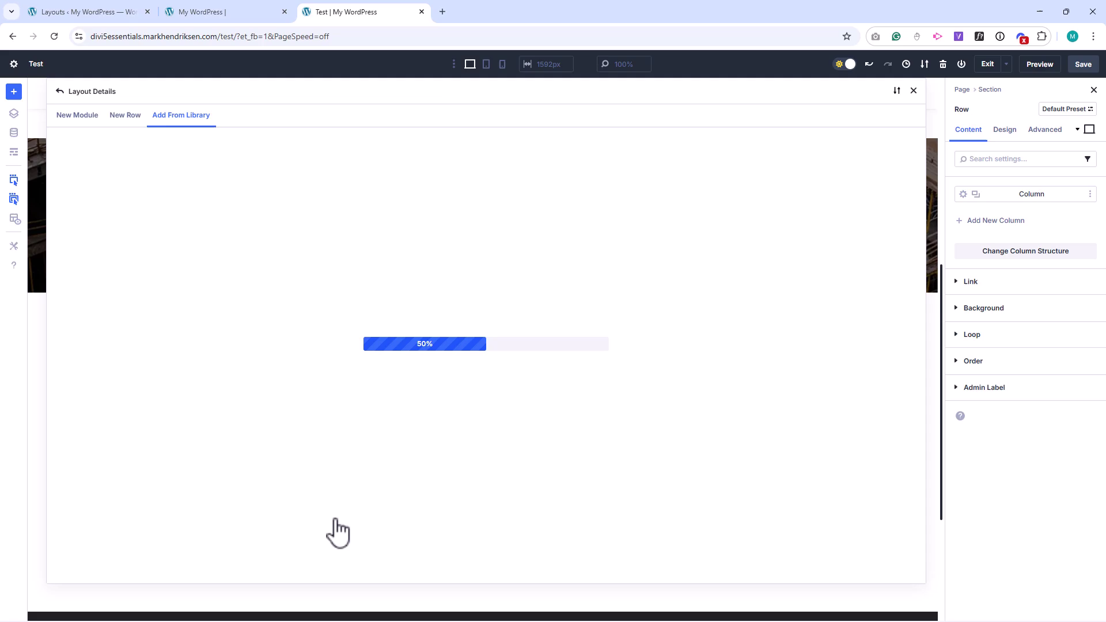